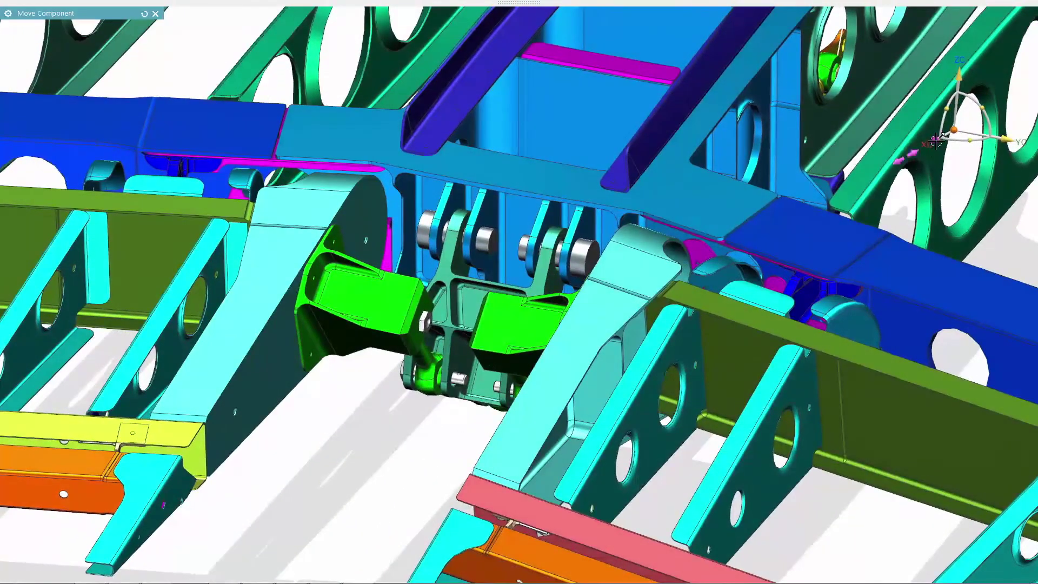
Slide the lower wing-frame components aside and view the fitting from below.
drag(933, 142, 918, 146)
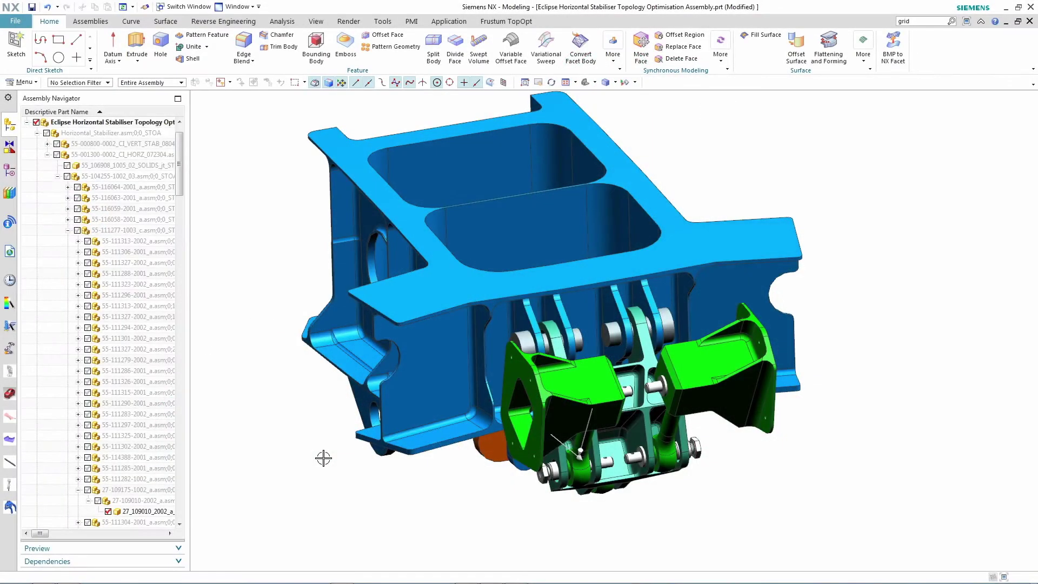
mouse_move(329, 478)
middle_down()
mouse_move(445, 527)
mouse_move(582, 314)
middle_up()
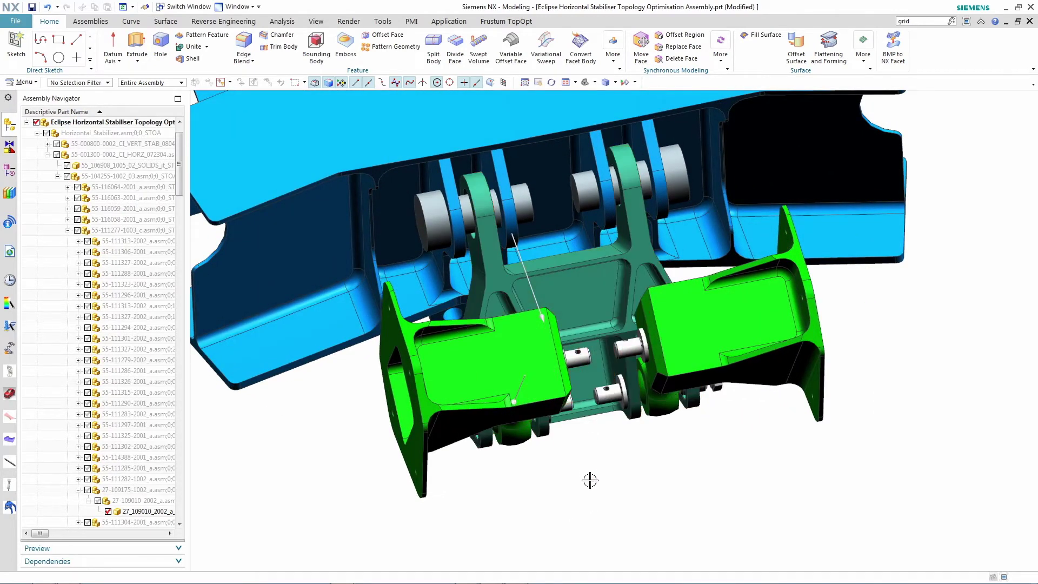
Replace the crank component's reference set with TOP_OPT to show its optimisation blocks.
right_click(597, 308)
mouse_move(642, 139)
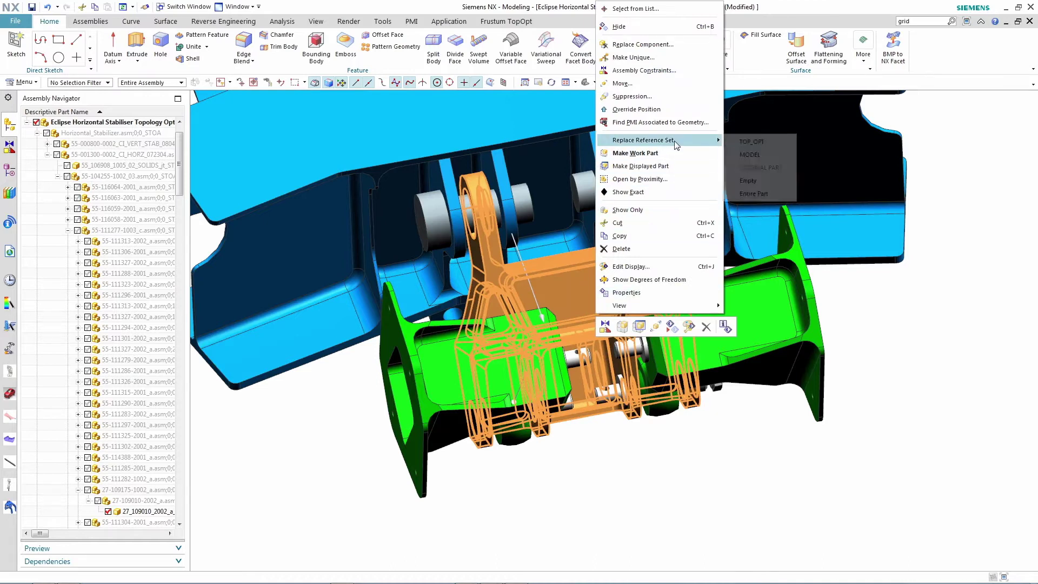
click(752, 141)
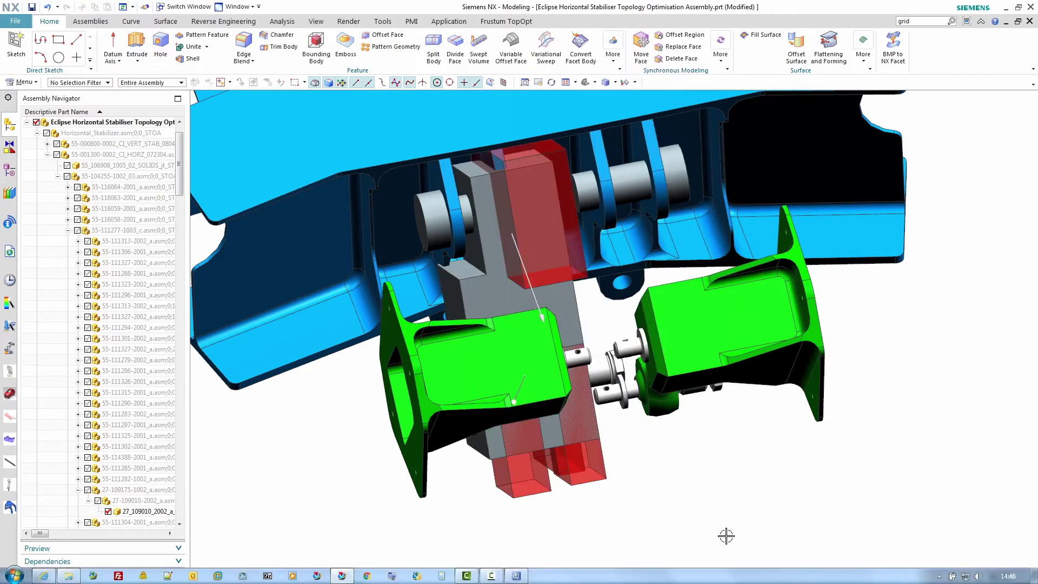
mouse_move(725, 536)
middle_down()
mouse_move(717, 524)
mouse_move(584, 566)
mouse_move(382, 552)
mouse_move(340, 508)
middle_up()
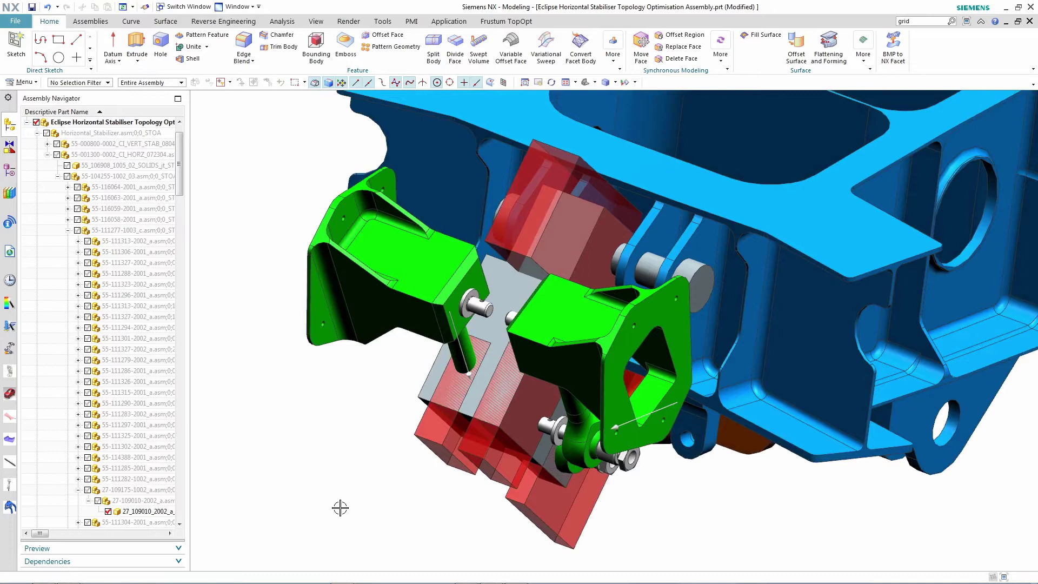
scroll(340, 508, up, 1)
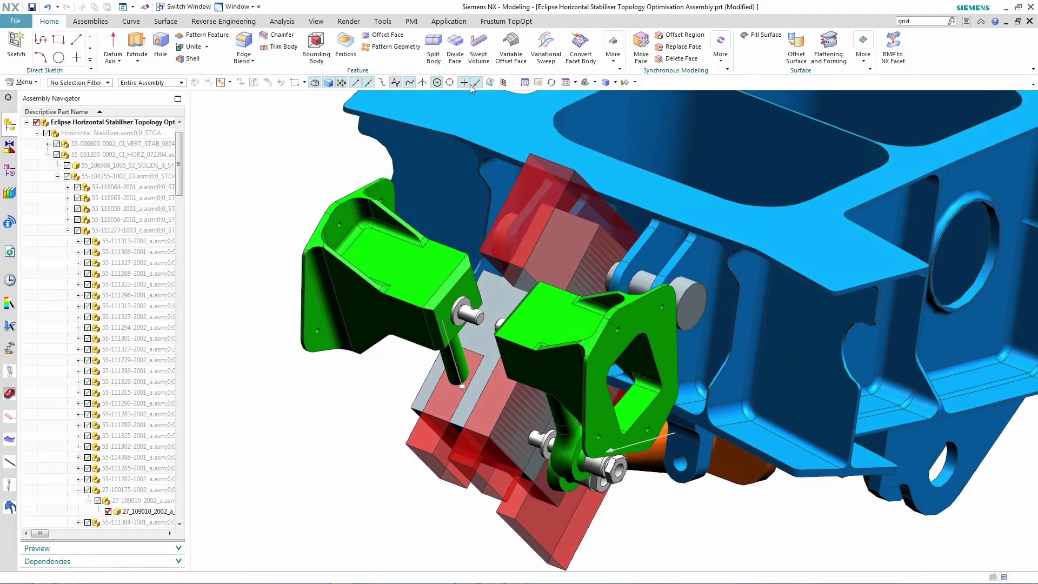
Make the optimisation component the work part and set its central block as design space.
click(506, 21)
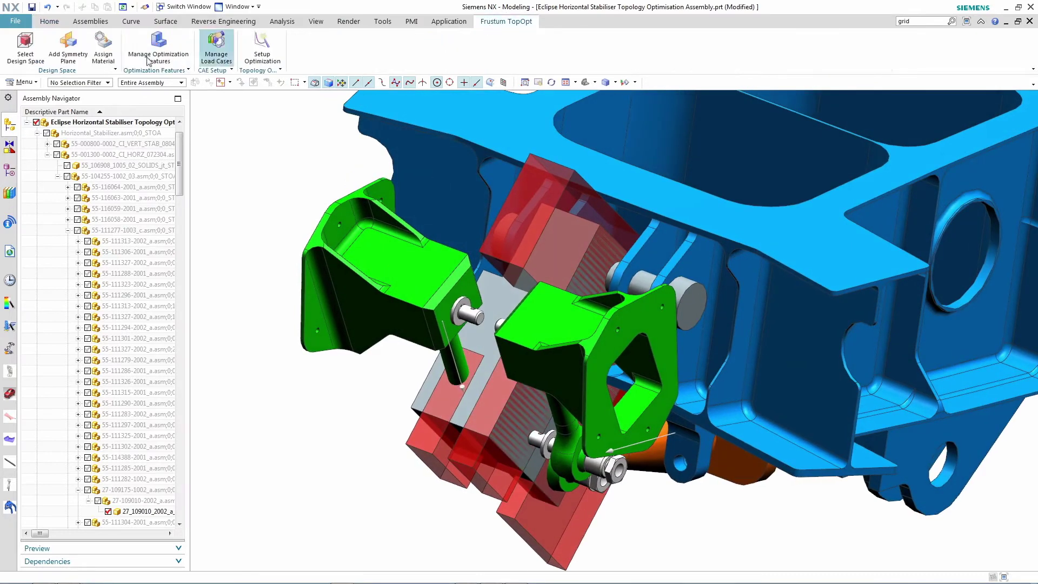
right_click(486, 384)
click(531, 224)
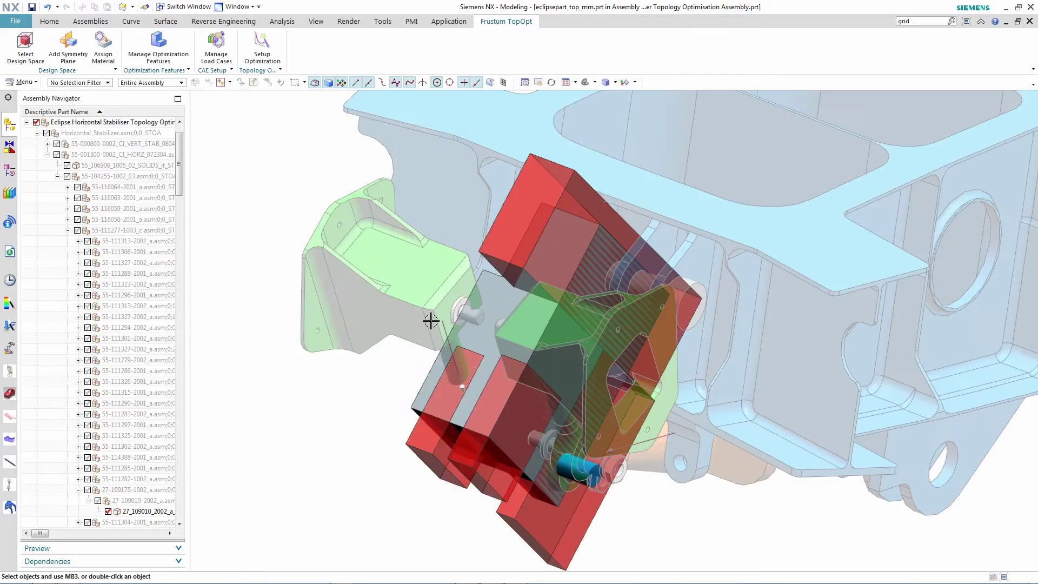
click(25, 45)
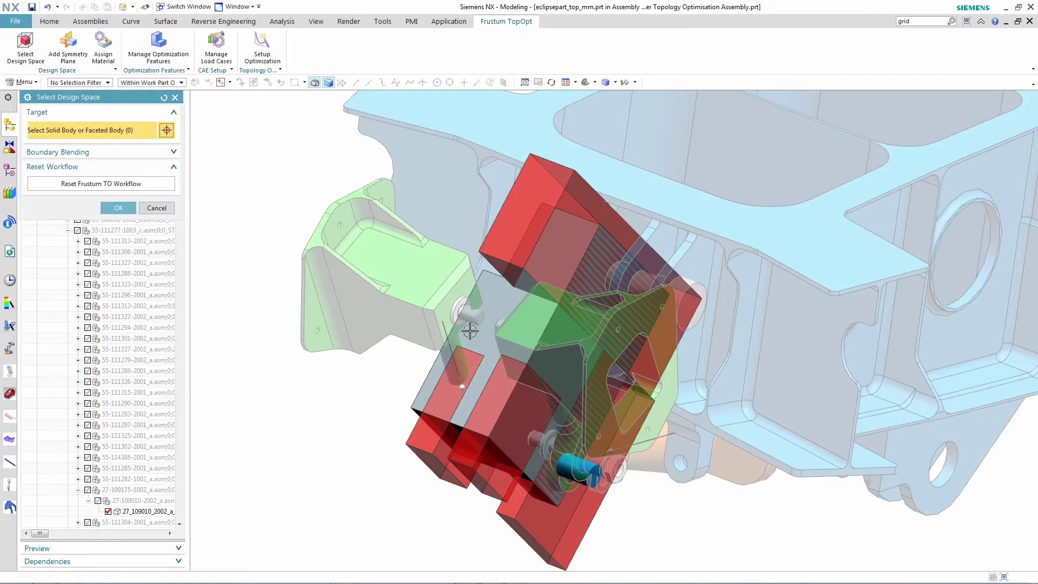
click(503, 294)
middle_click(330, 388)
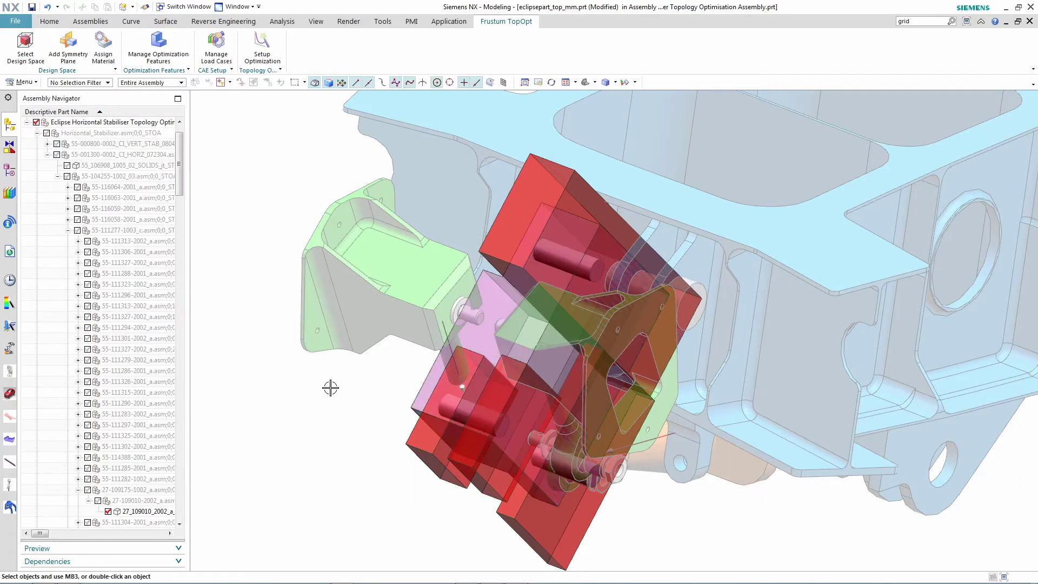
Add a symmetry plane defined by a face of the part.
click(68, 45)
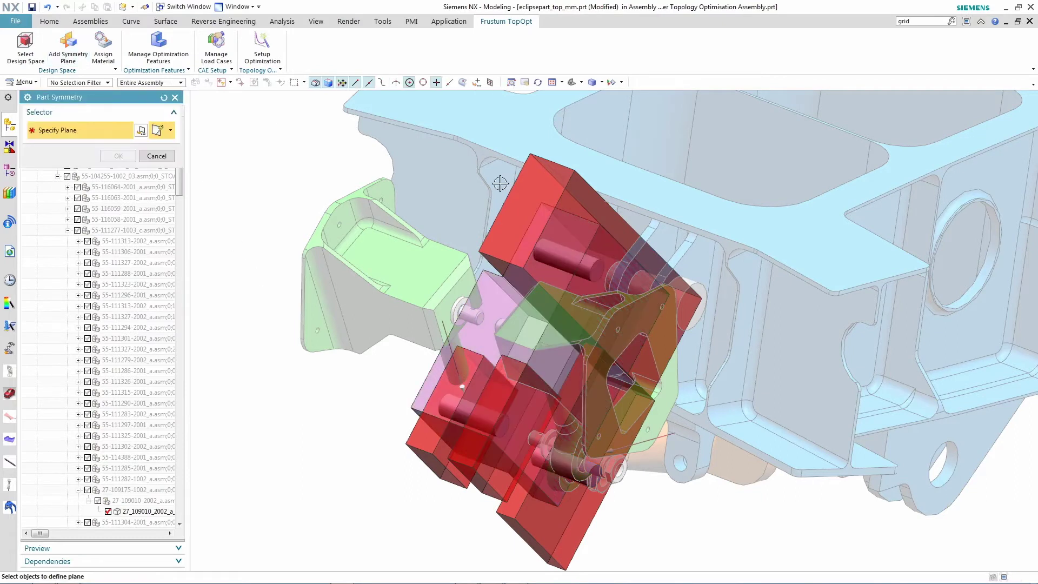
click(598, 243)
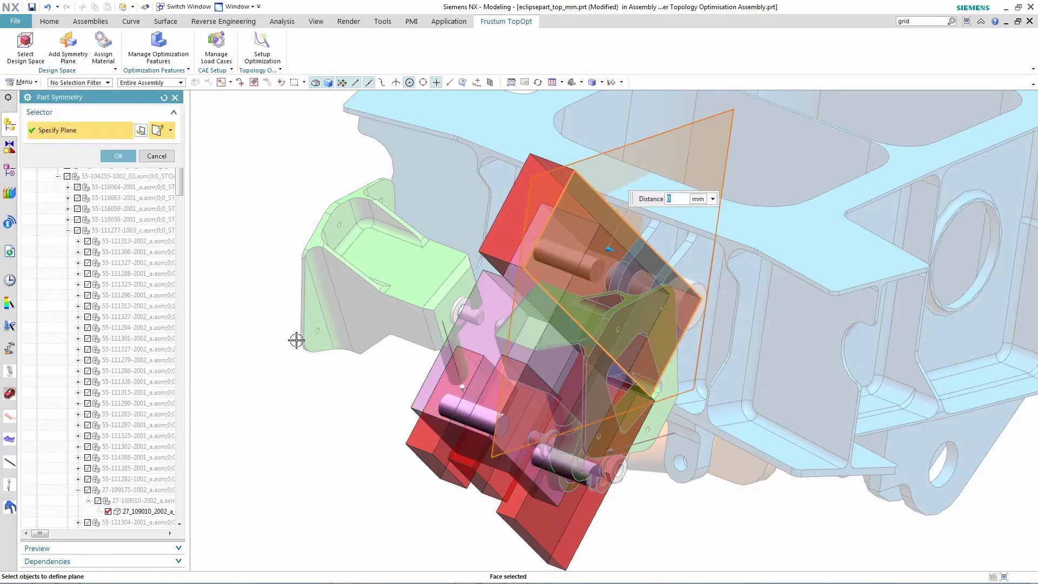
middle_click(280, 372)
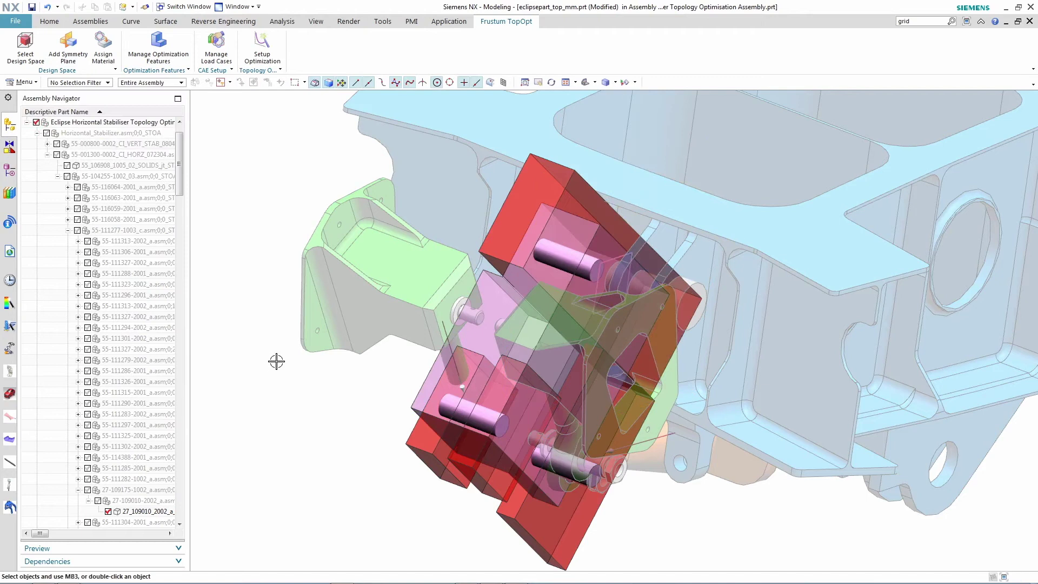
Assign Aluminum_2014 as the material of the design space body.
click(104, 47)
click(69, 246)
click(492, 311)
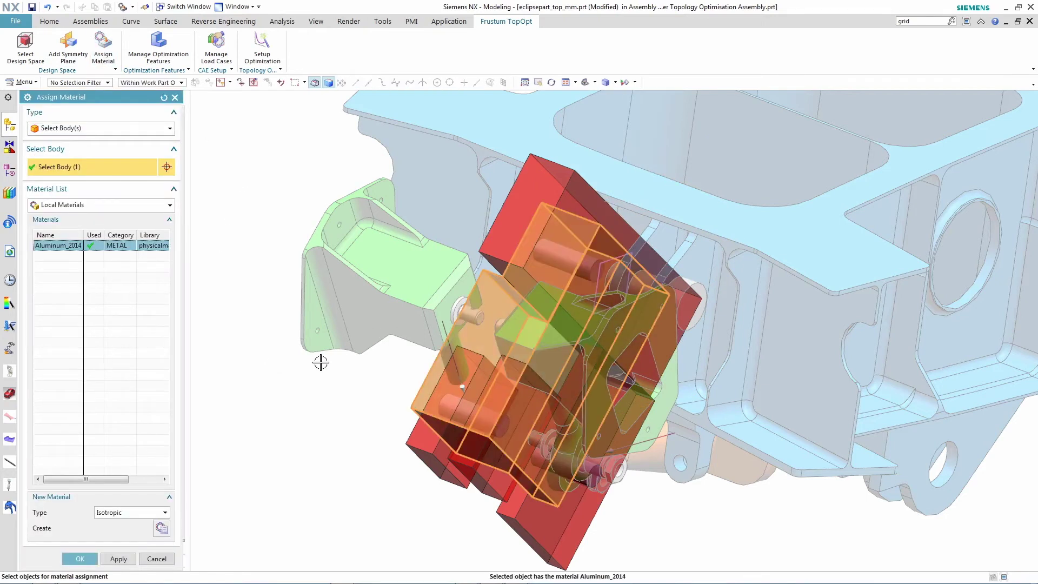
middle_click(320, 363)
Review the SIMPLE HOLE optimisation features 31:1A, 30:1A and 24:1A.
click(158, 47)
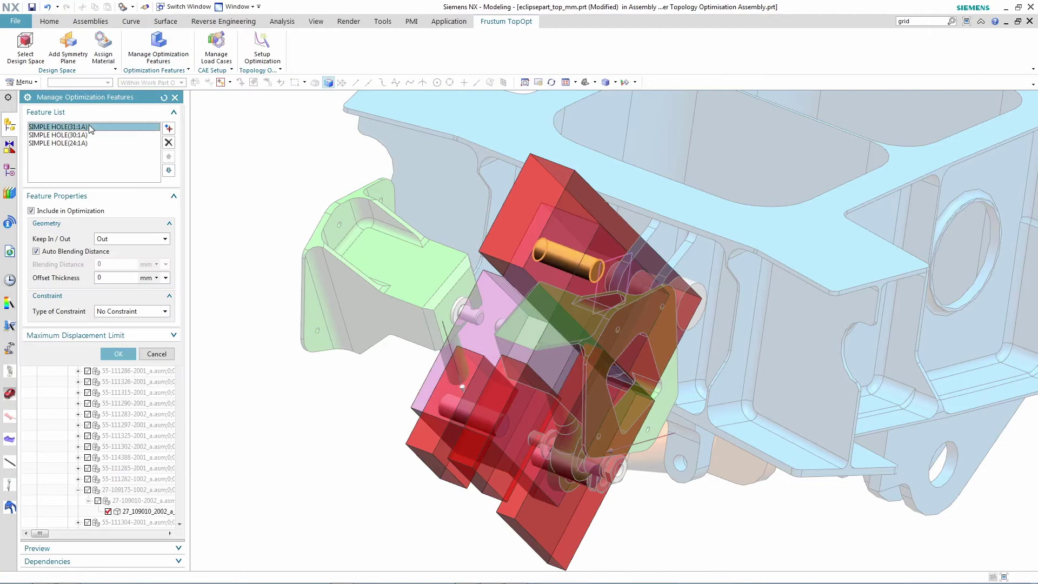
click(87, 128)
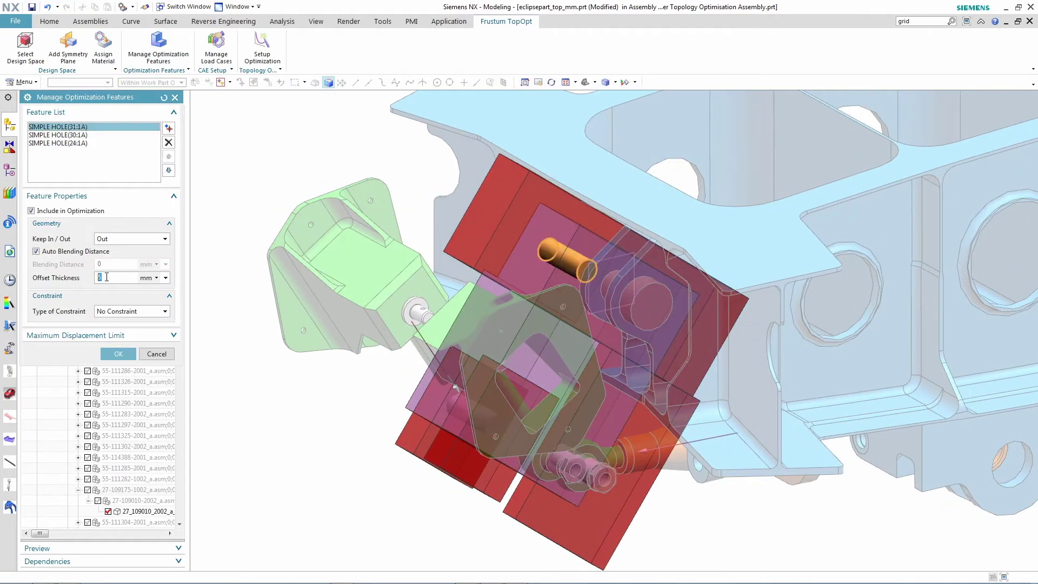
click(83, 136)
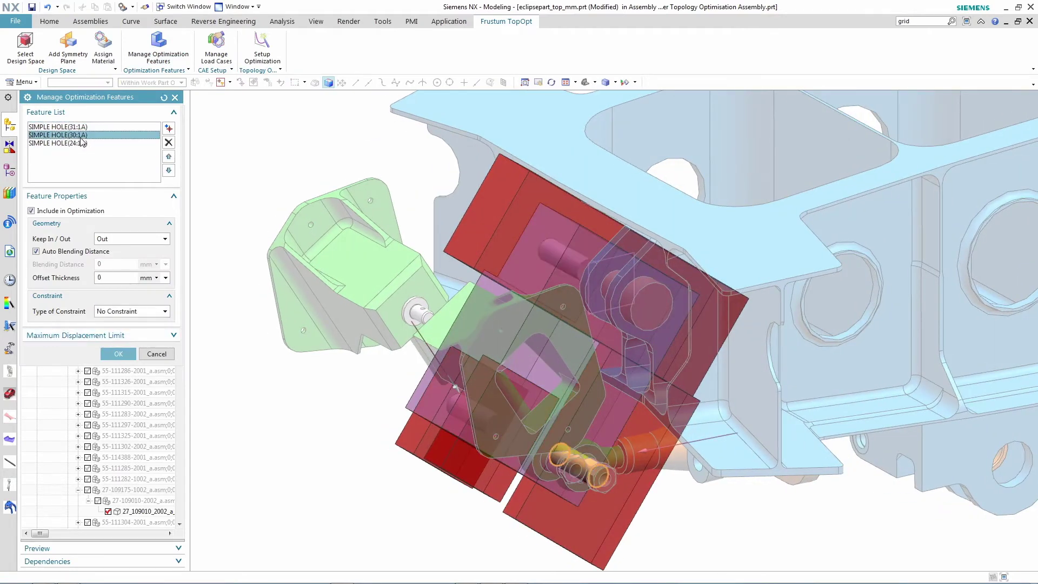
click(85, 143)
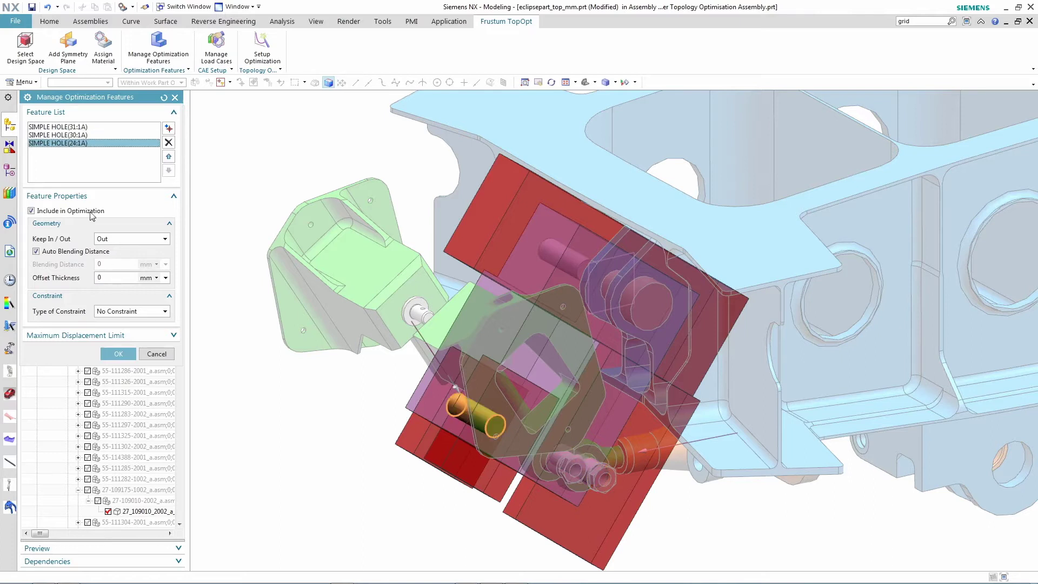
Add the four red extrude blocks as optimisation features and accept the list.
click(168, 129)
click(592, 243)
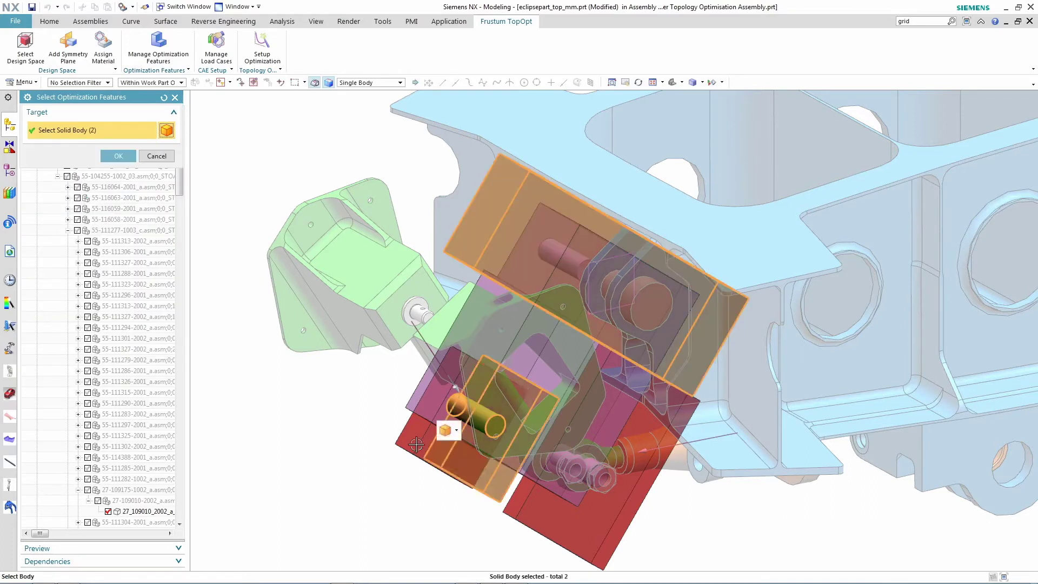
click(486, 421)
click(454, 454)
click(600, 519)
middle_click(235, 149)
click(121, 354)
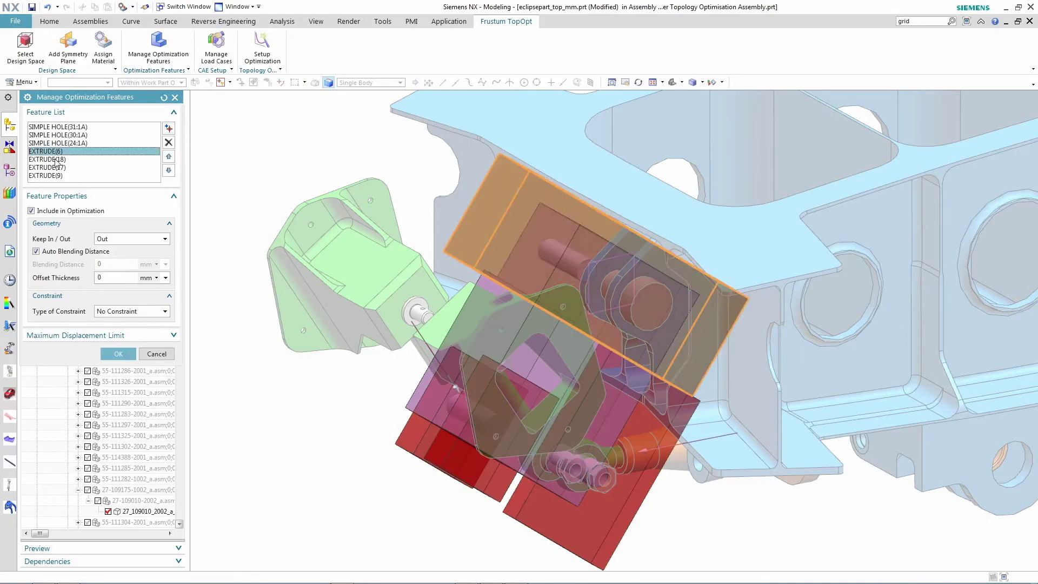
Define a load case on SIMPLE HOLE(30:1A) directed along the datum axis.
click(216, 49)
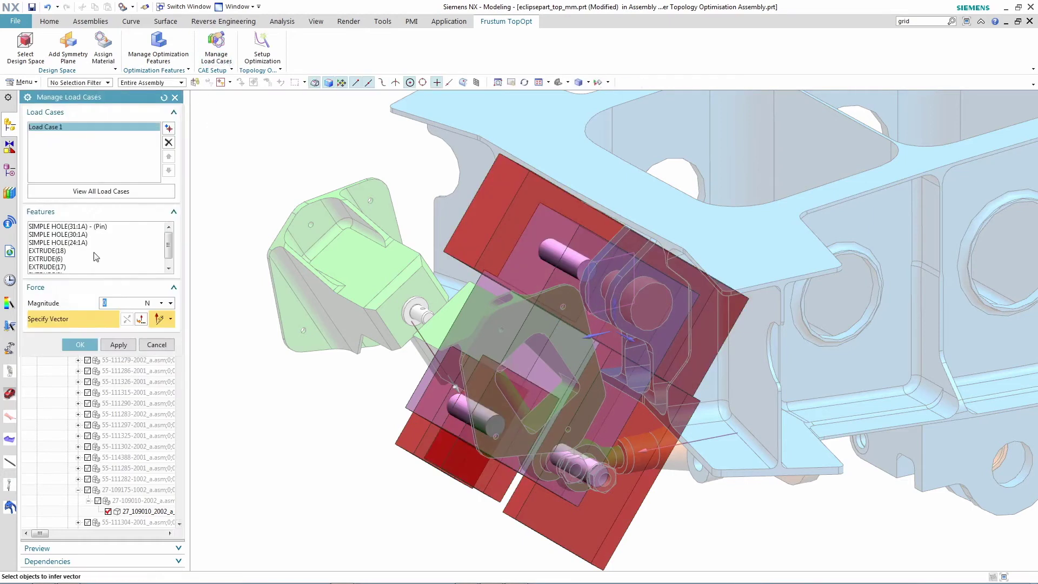
click(81, 235)
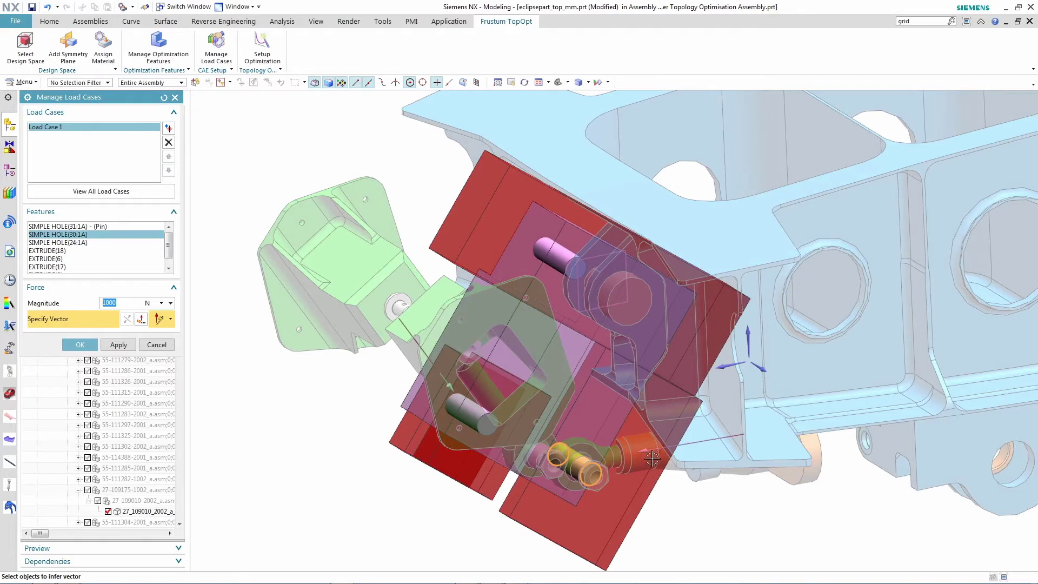
click(693, 441)
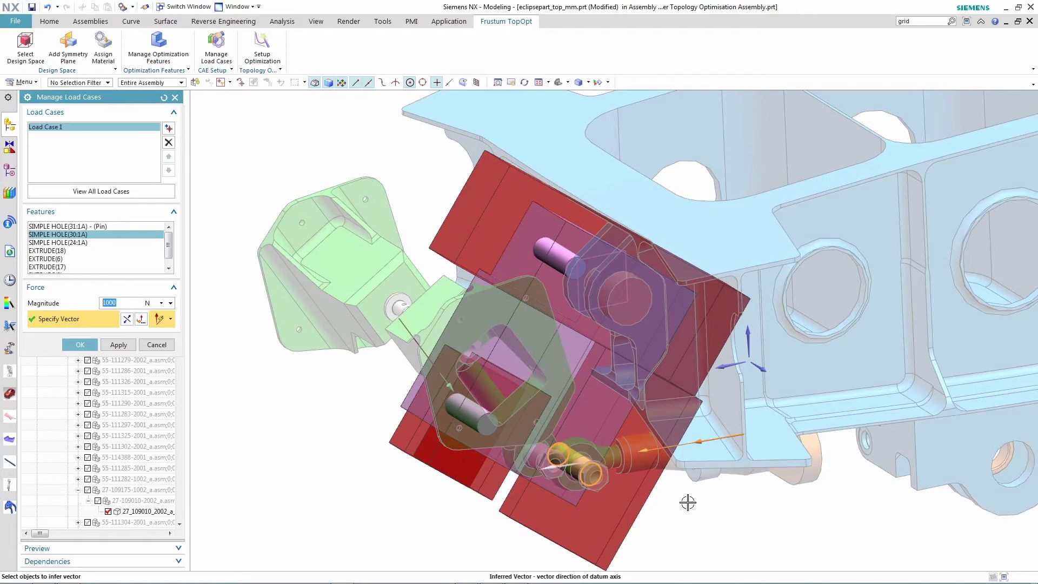
middle_click(320, 431)
Set a 0.17 kg mass target, keep the resolution, and confirm the setup.
click(263, 49)
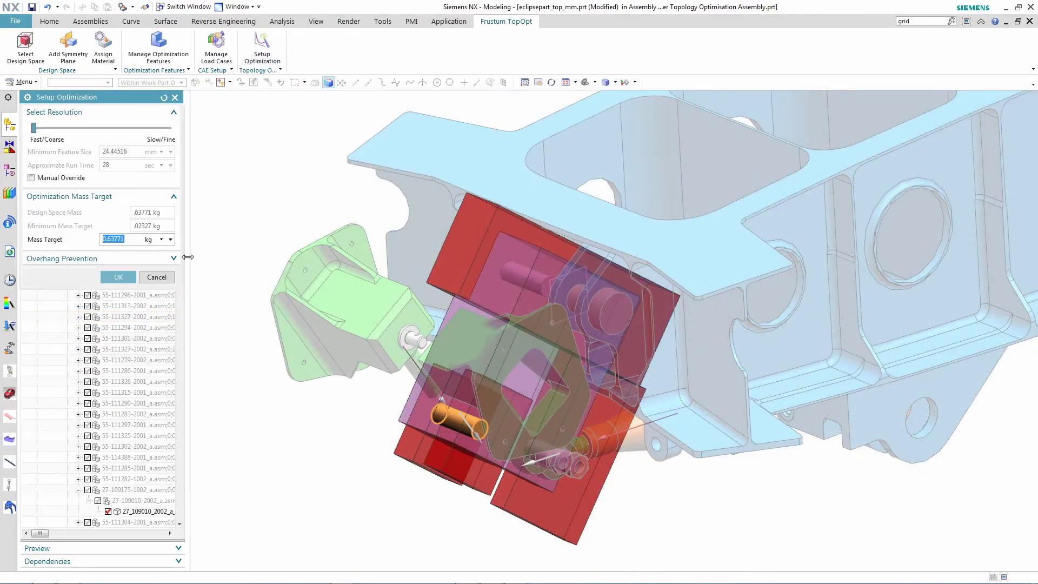
click(132, 240)
text(.17)
click(34, 128)
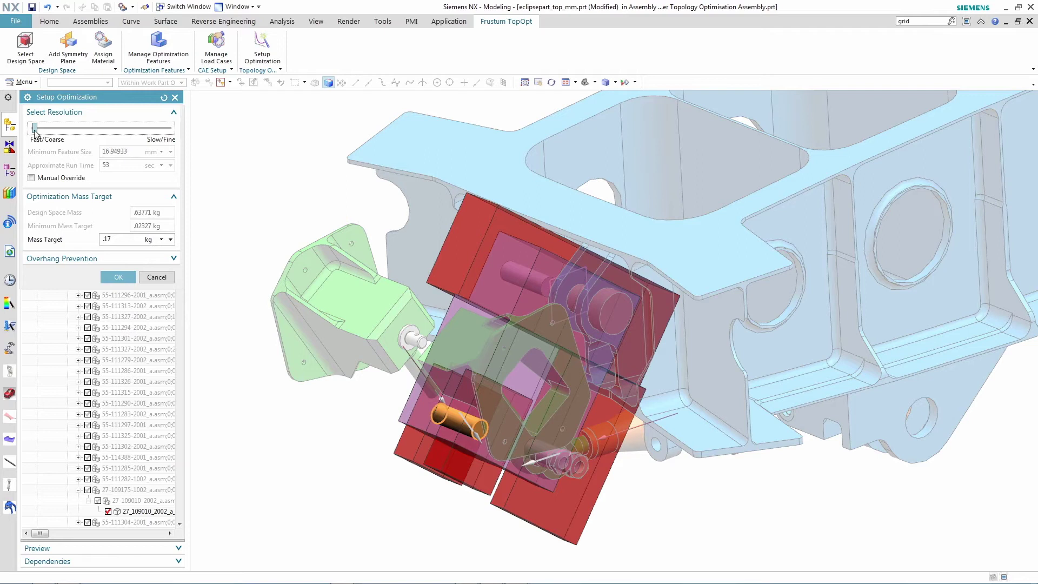
click(116, 280)
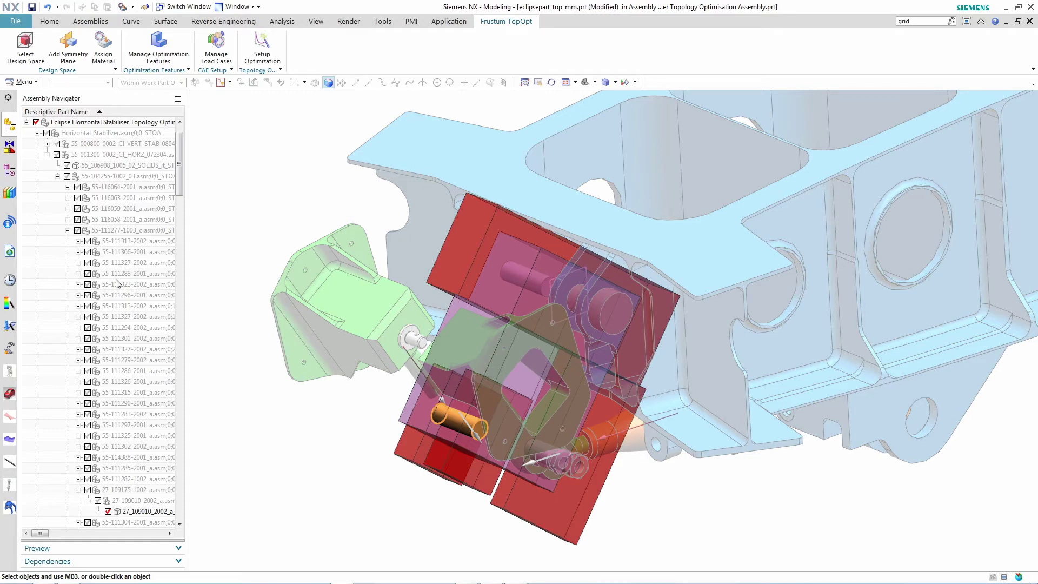
Make the top assembly the work part, then display the red design space component alone.
double_click(136, 122)
right_click(458, 469)
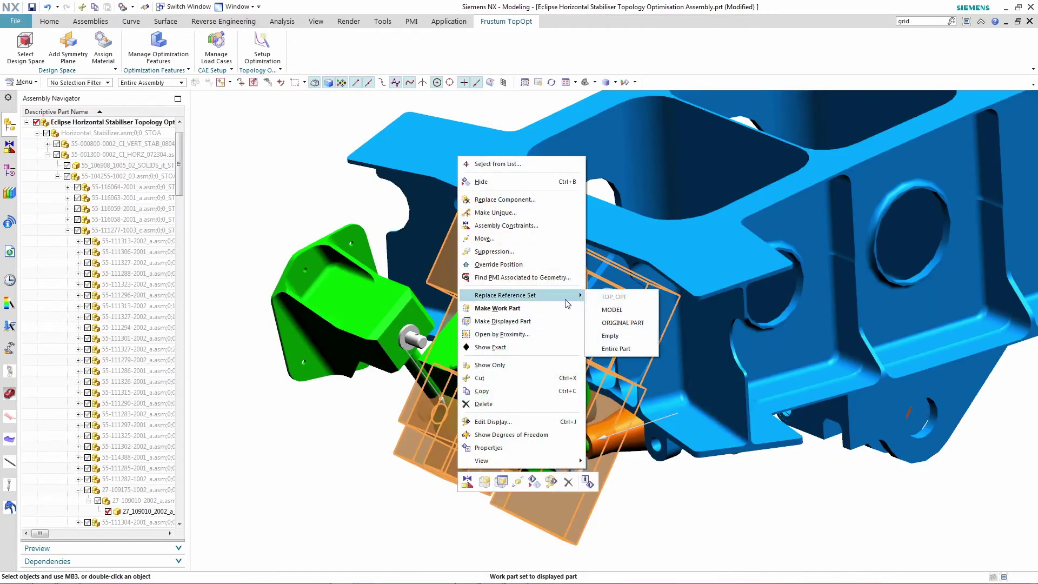
click(611, 309)
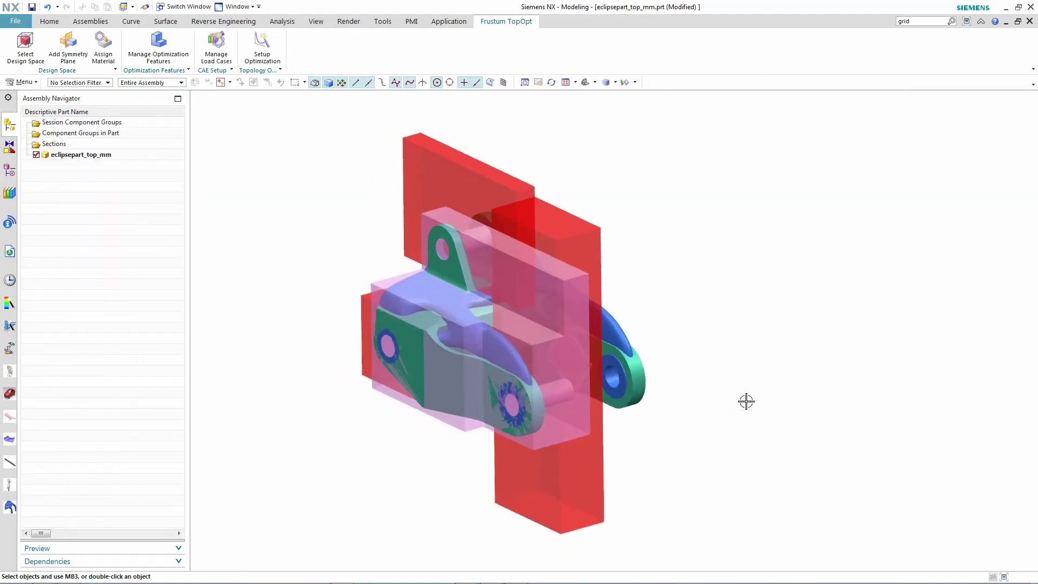
Hide all solid bodies via Show and Hide (Ctrl+W).
key(ctrl+w)
click(178, 157)
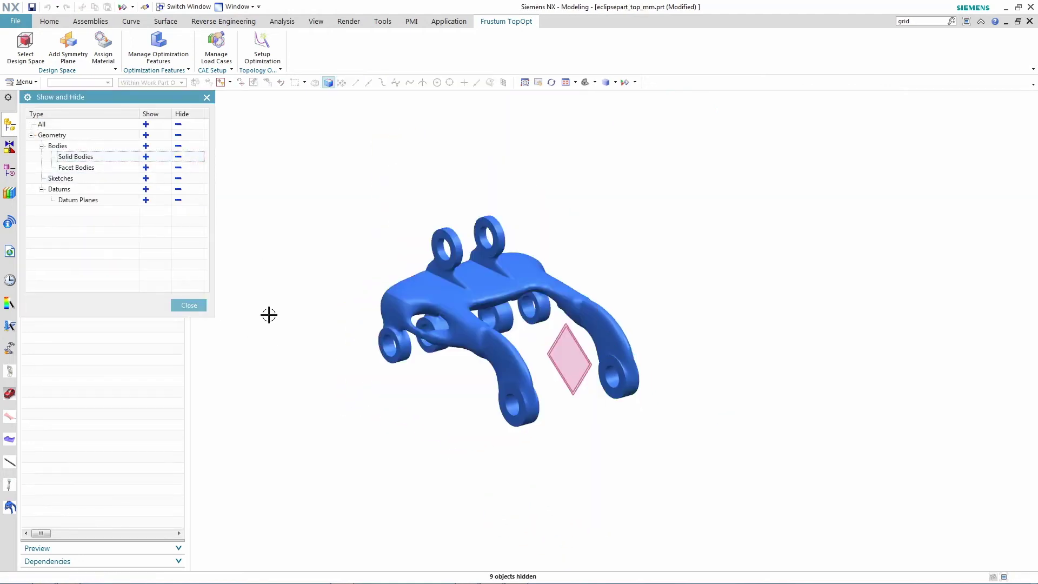
click(189, 305)
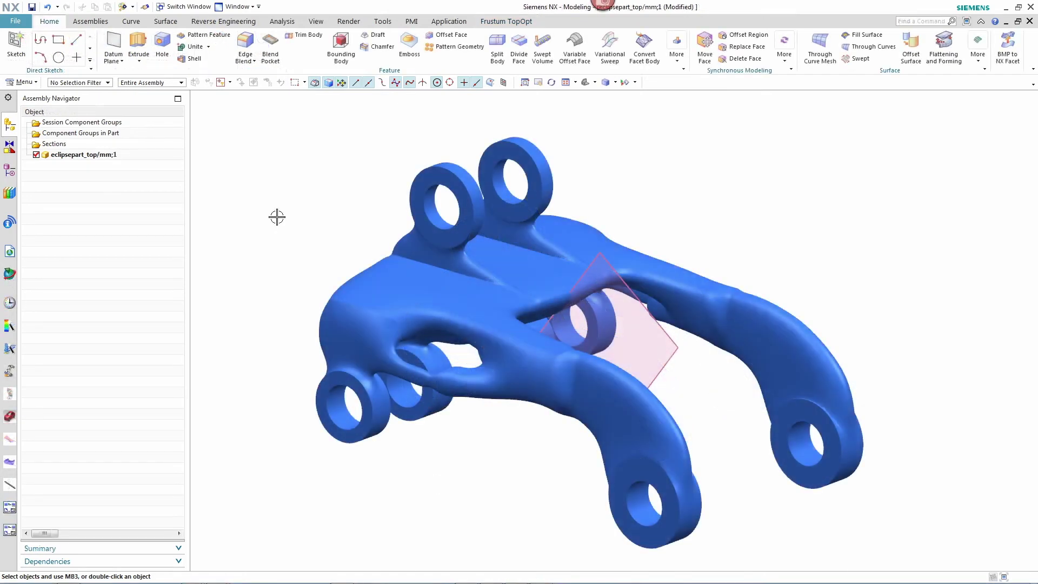
Start an NX Realize Shape task and orient the bracket to Top view.
click(165, 21)
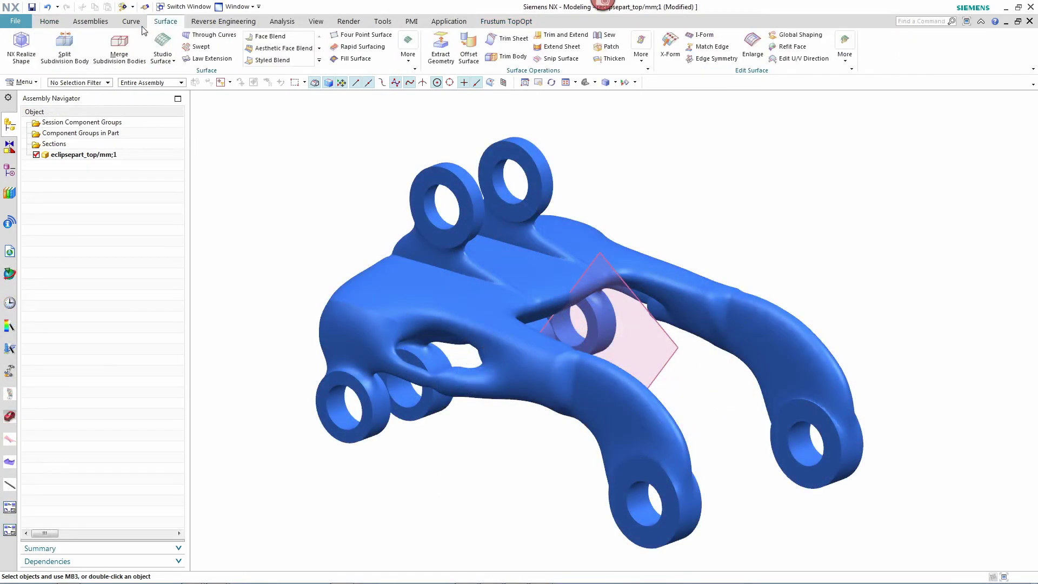
click(21, 47)
middle_drag(278, 178, 257, 241)
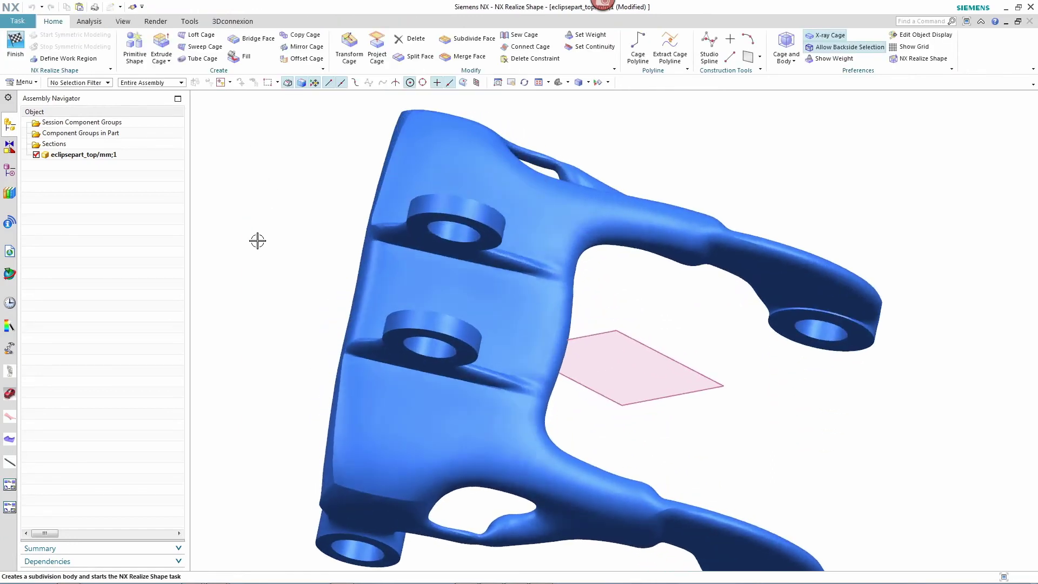
key(F8)
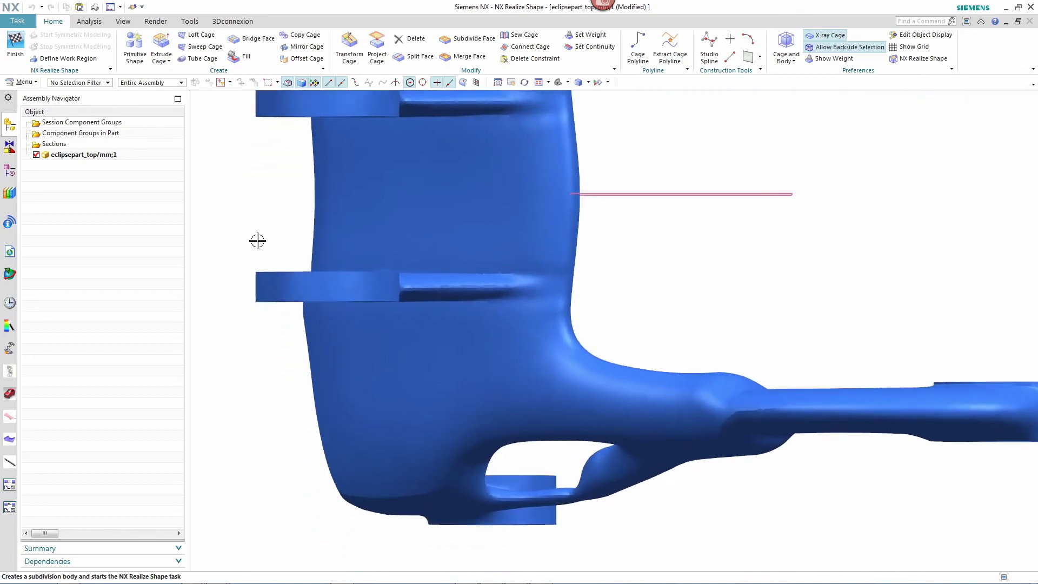
Draw a four-point cage polyline along the underside of the lower arm.
click(638, 51)
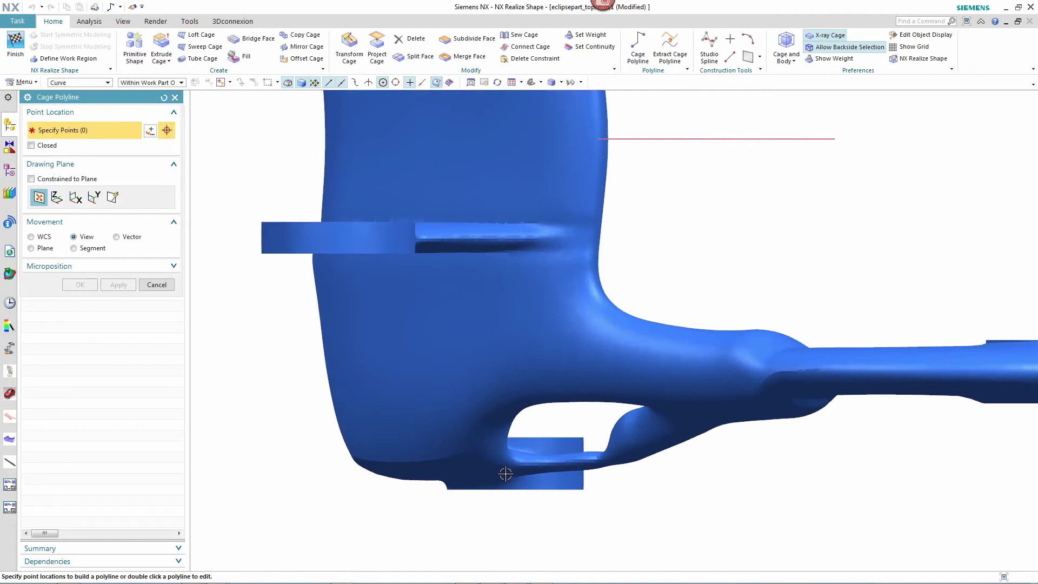
click(483, 463)
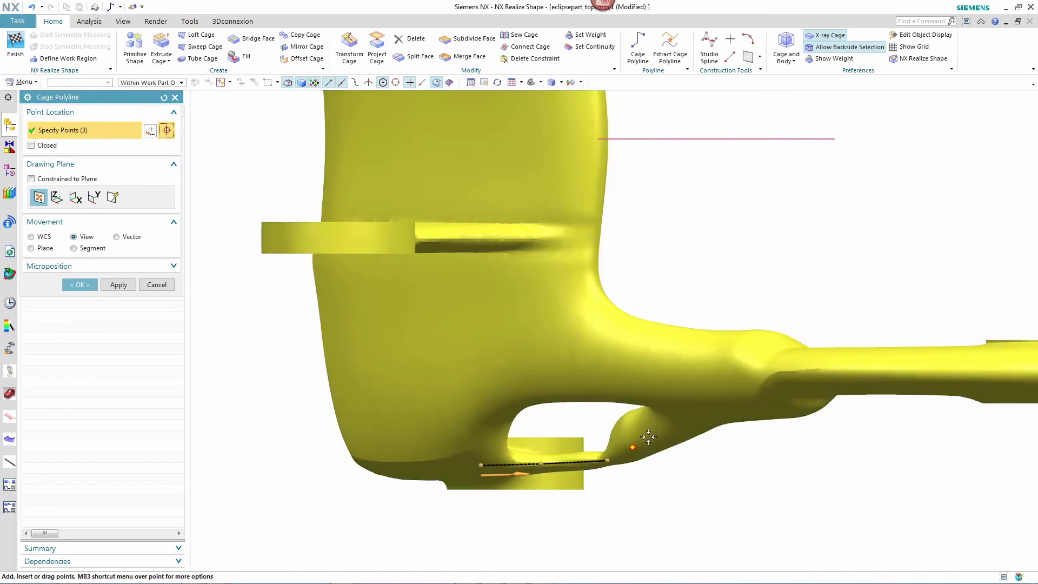
click(686, 394)
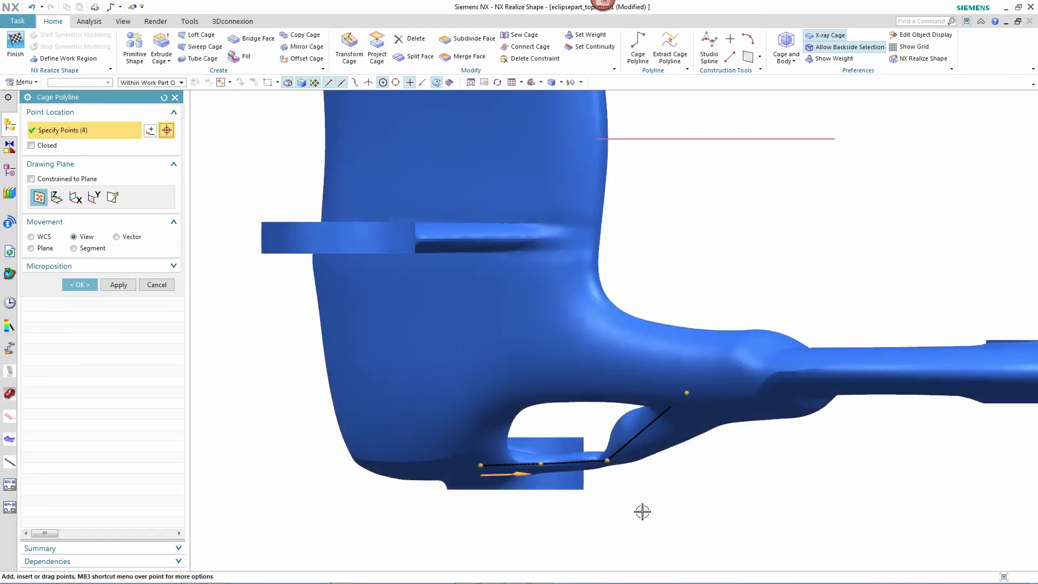
click(79, 285)
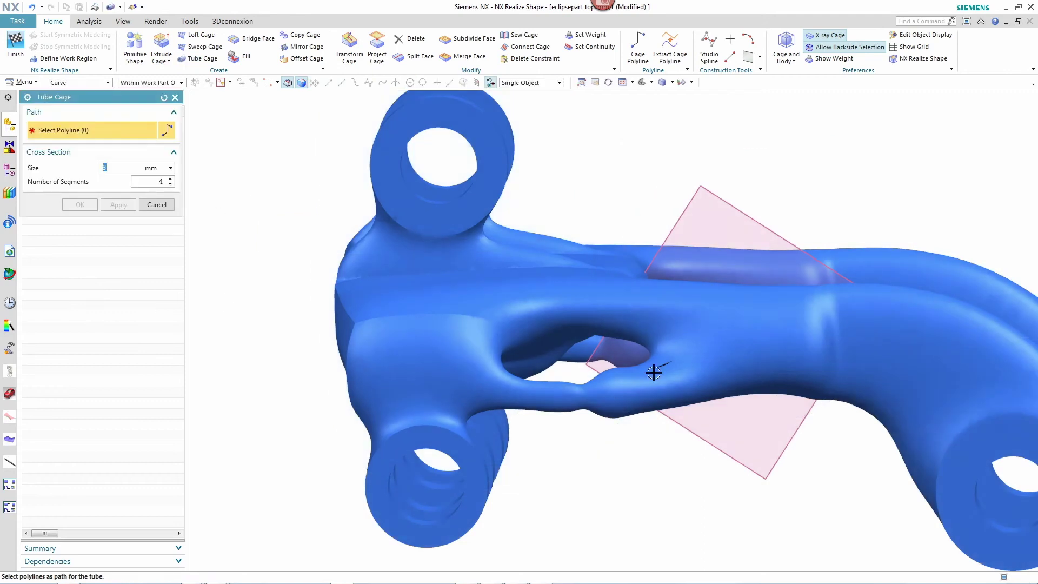
Build a Size 8, 4-segment tube cage on the polyline and pull its bottom face down.
click(654, 373)
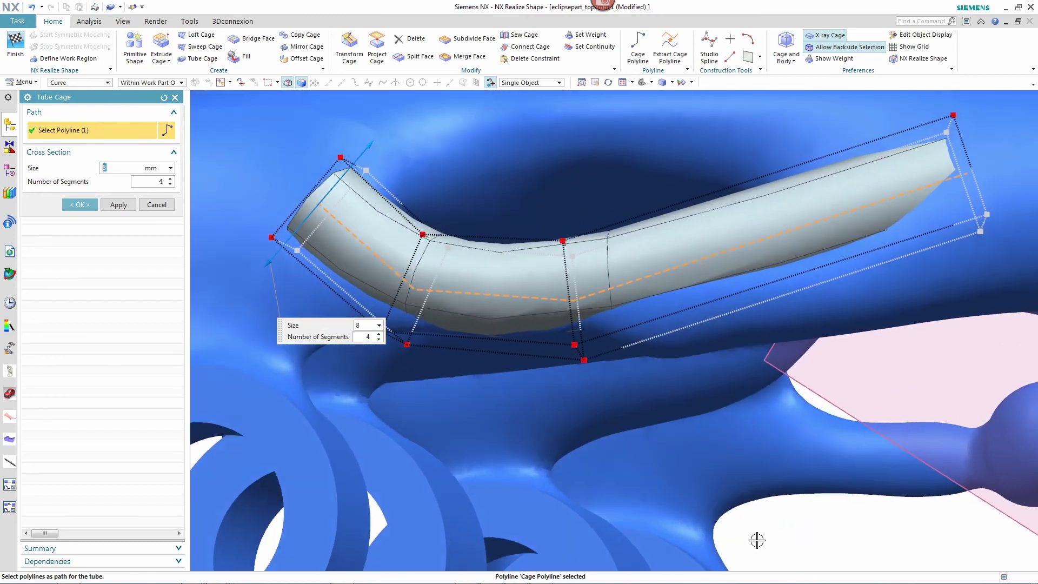
middle_click(757, 540)
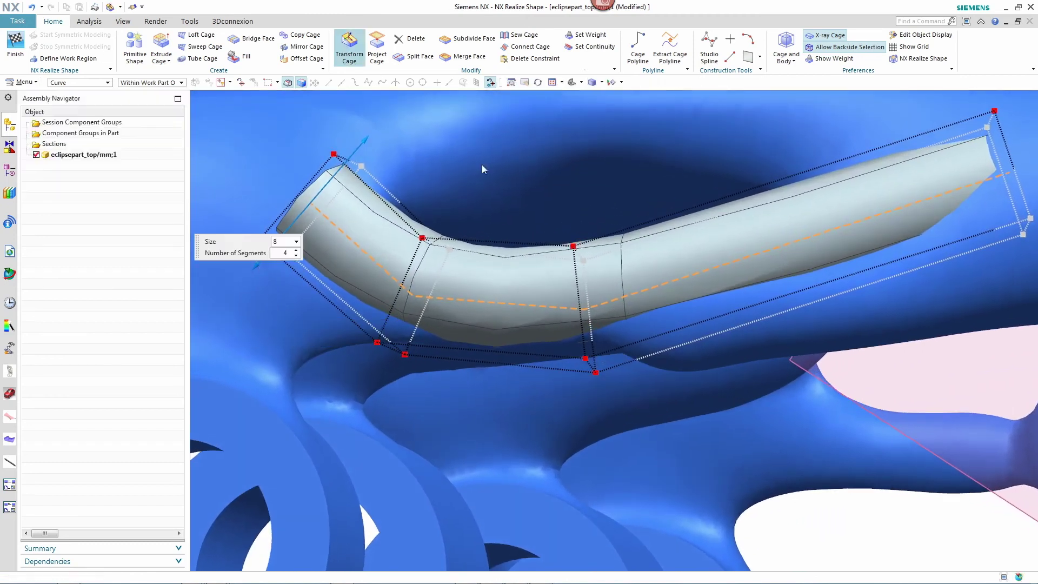
key(ctrl+t)
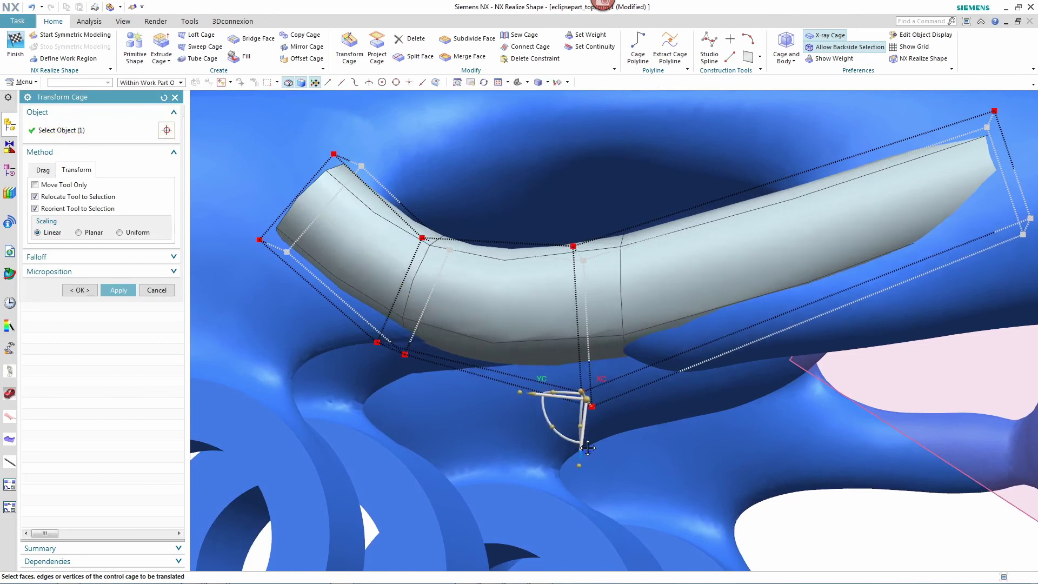
middle_drag(587, 410, 694, 354)
click(629, 215)
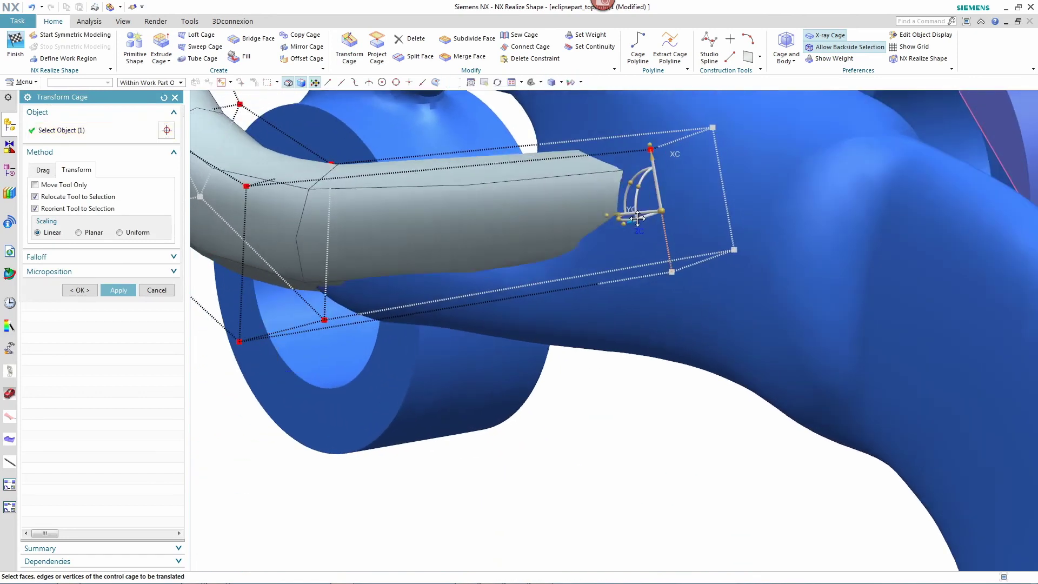
middle_drag(628, 215, 652, 372)
mouse_move(686, 387)
mouse_down()
mouse_move(620, 390)
mouse_move(656, 422)
mouse_up()
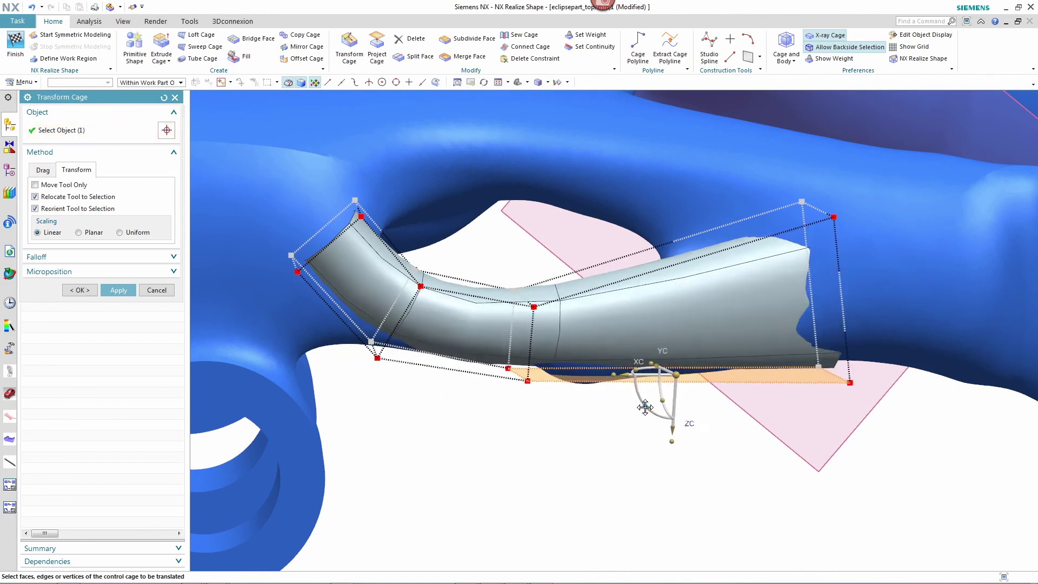
mouse_move(655, 423)
middle_down()
mouse_move(704, 440)
mouse_move(621, 441)
mouse_move(653, 442)
mouse_move(690, 340)
middle_up()
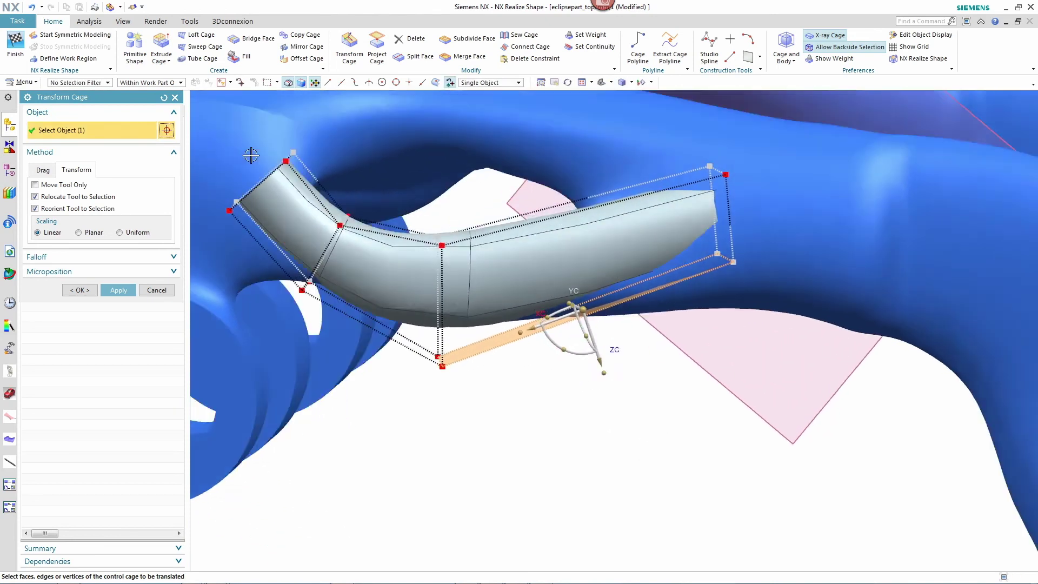
scroll(572, 378, down, 5)
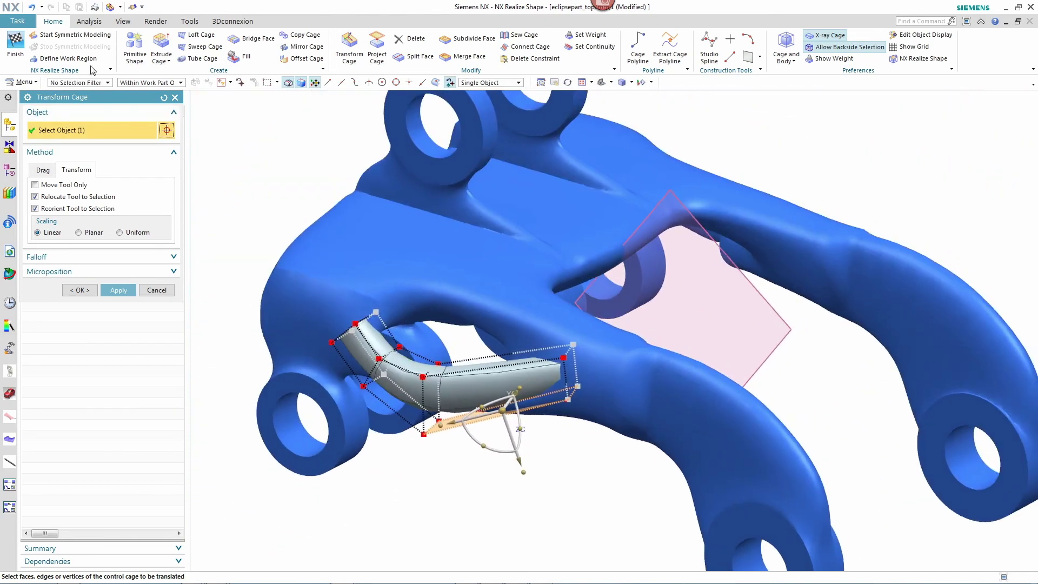
Mirror the tube cage across the pink datum plane as the symmetry plane.
click(749, 282)
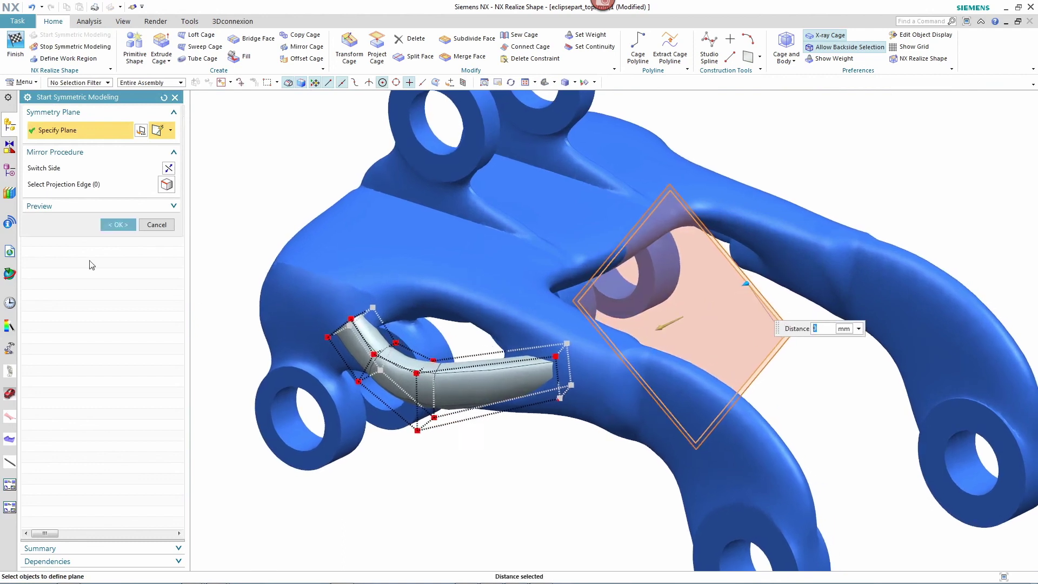
click(118, 224)
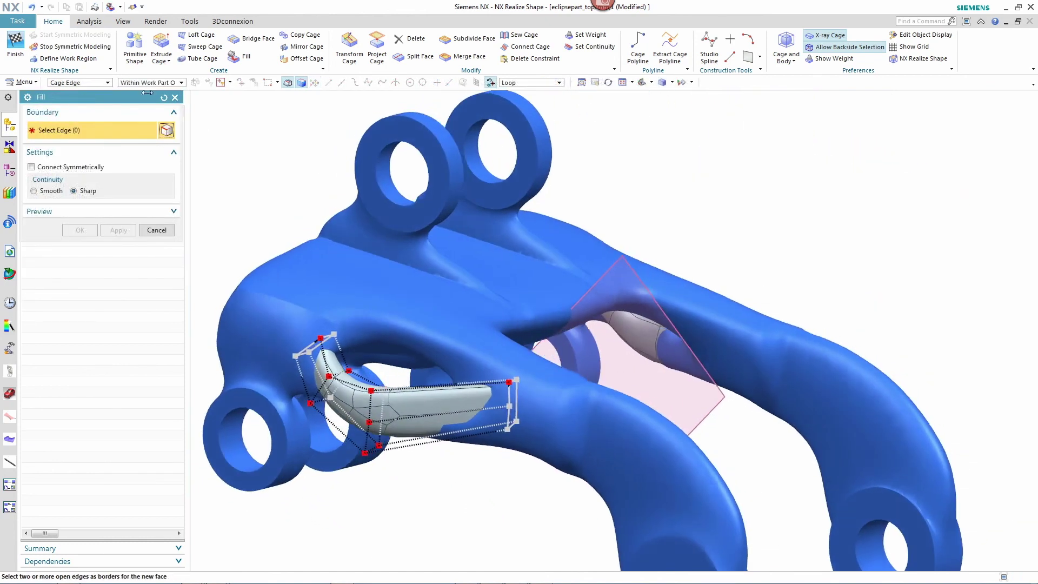
Unite the optimized bracket (target) with both tube bodies (tools) into one body.
click(48, 21)
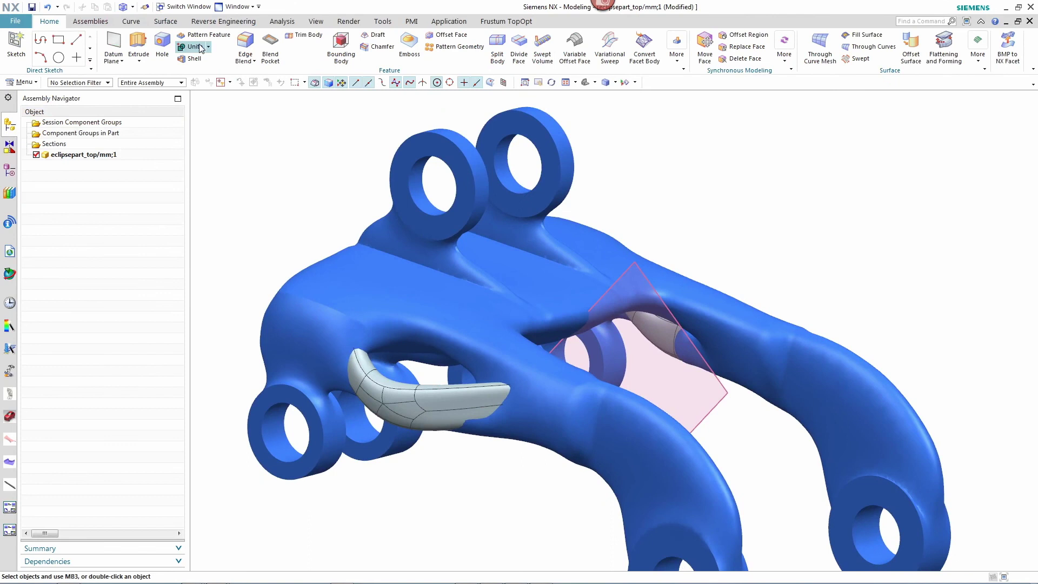
click(195, 46)
click(466, 276)
click(475, 390)
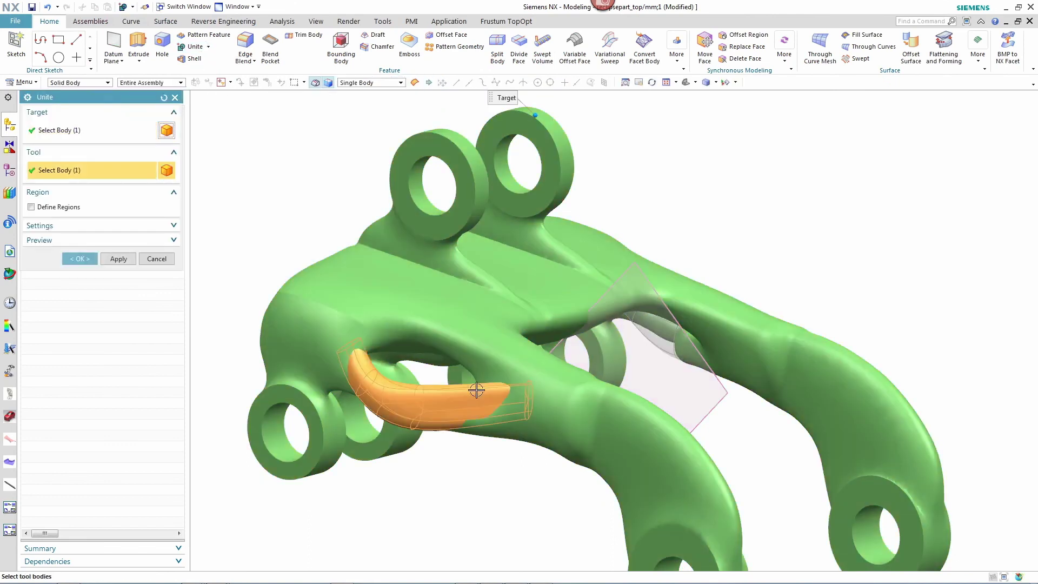
middle_click(692, 210)
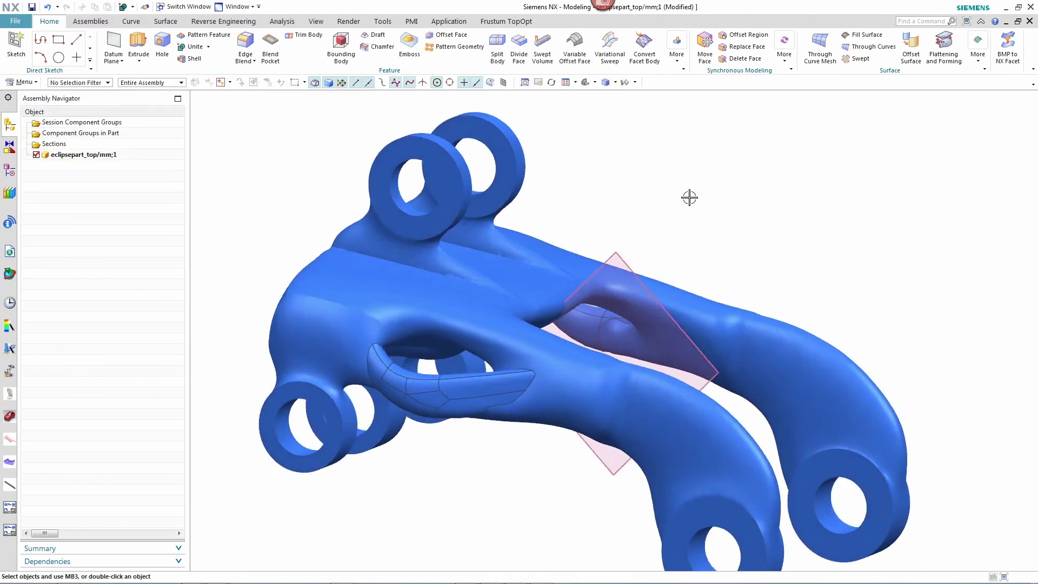
mouse_move(690, 197)
middle_down()
mouse_move(660, 218)
mouse_move(665, 118)
mouse_move(679, 163)
mouse_move(721, 160)
middle_up()
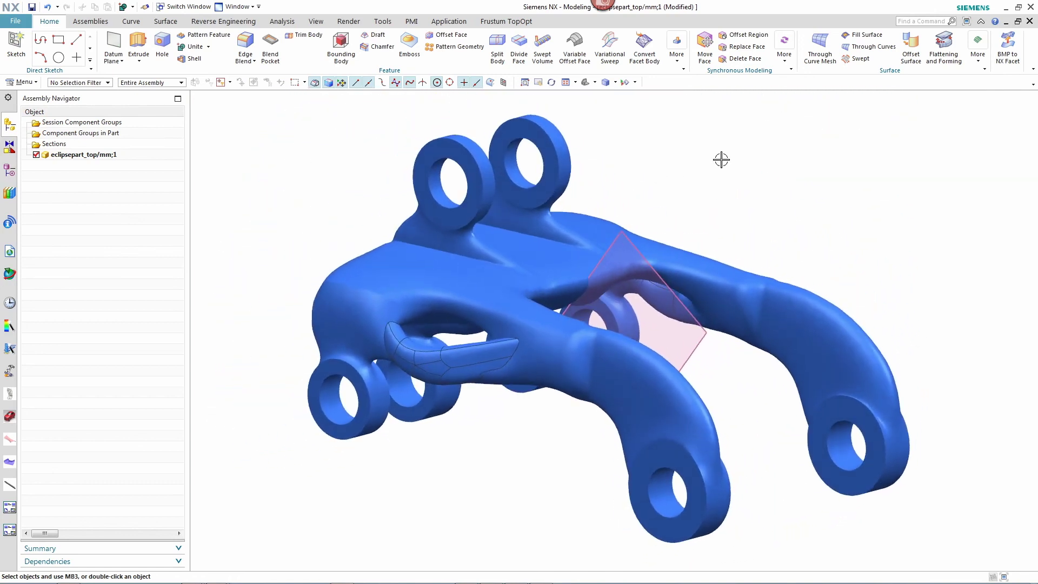